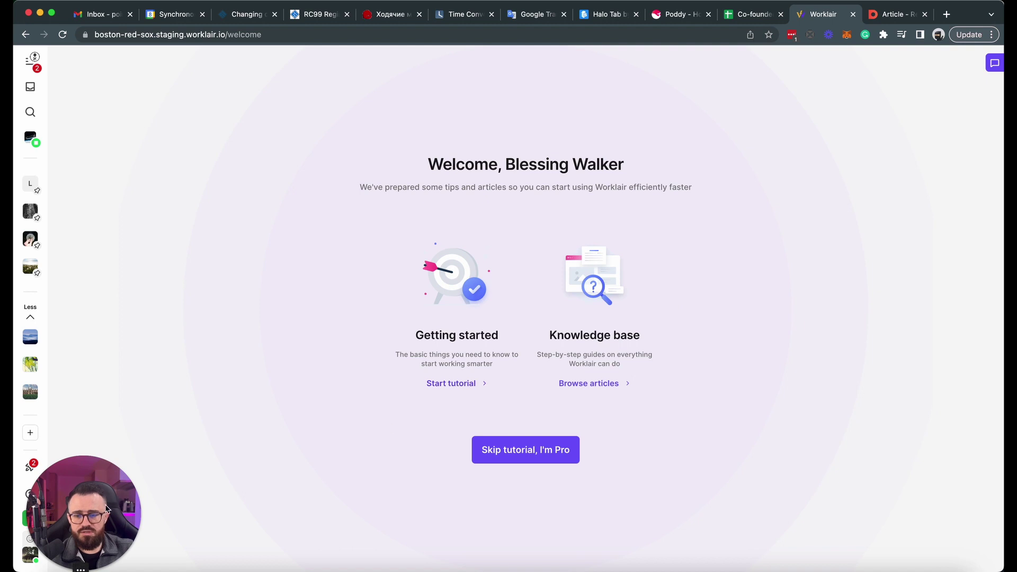
- Finish the onboarding tutorial from the rocket panel and hide it
mouse_move(122, 506)
left_click_drag(122, 506, 125, 507)
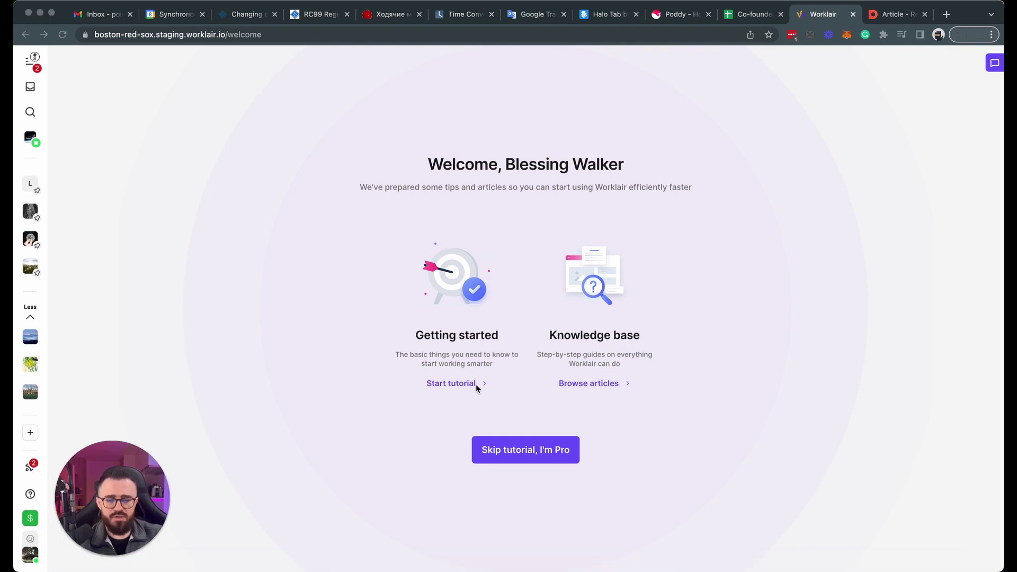
left_click(331, 412)
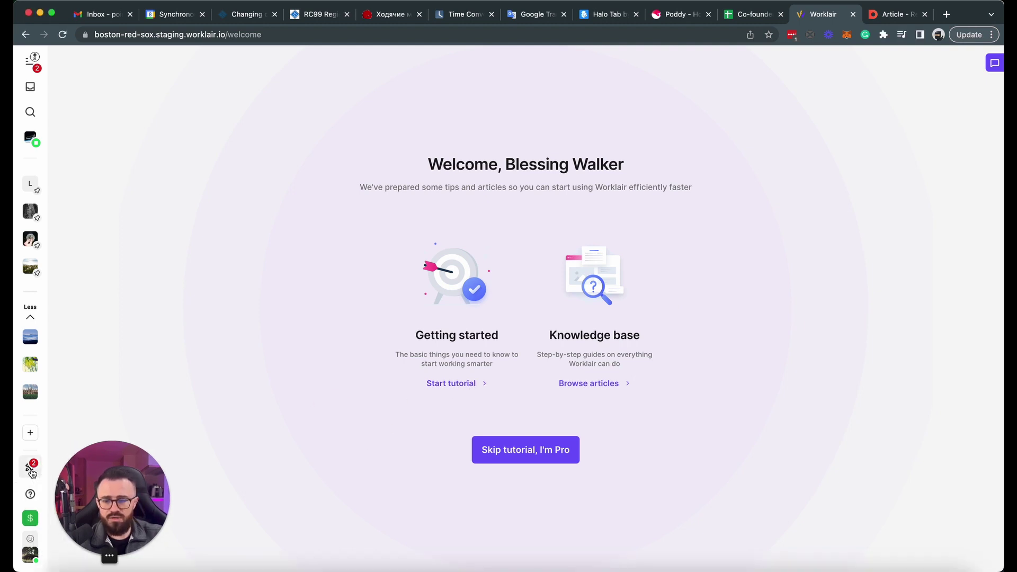
left_click(32, 468)
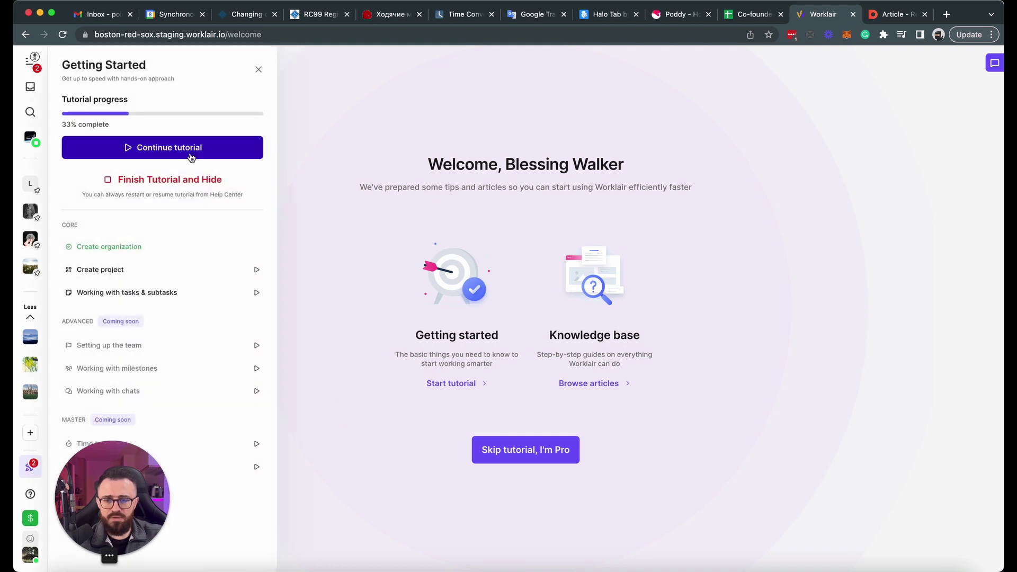
left_click(180, 188)
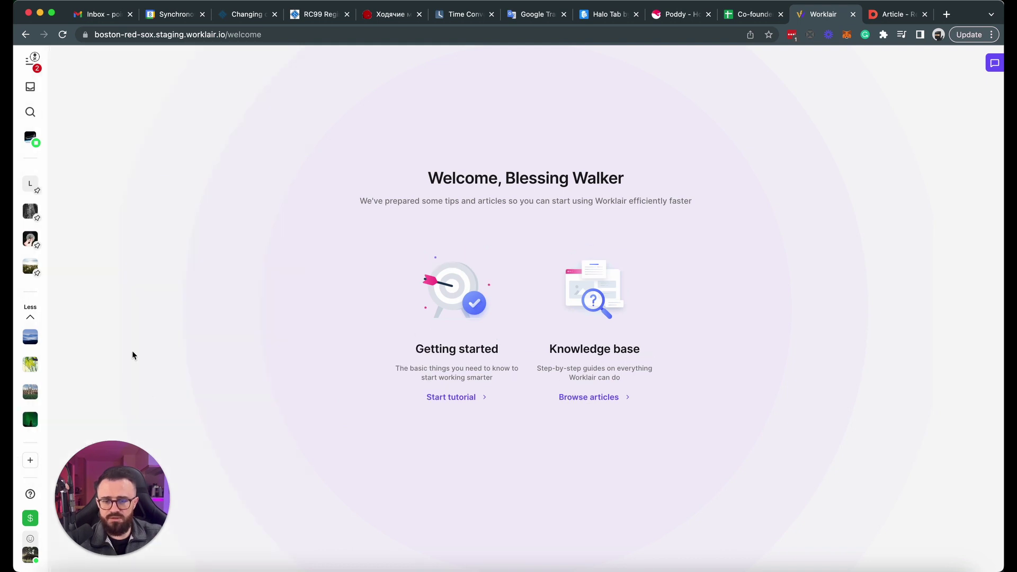
- Restore the tutorial widget from the Help center to show Getting Started progress
left_click(30, 494)
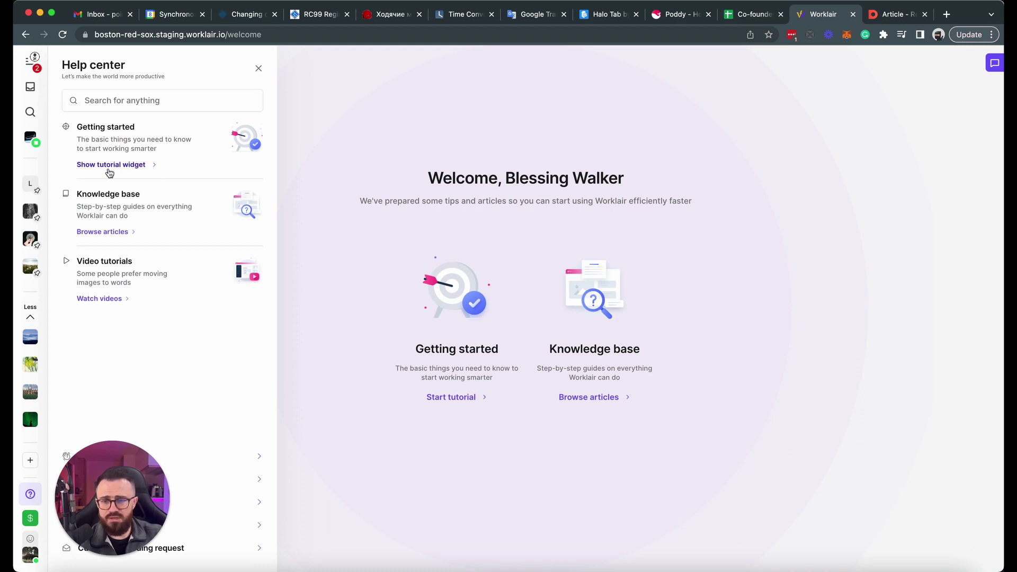
left_click(106, 165)
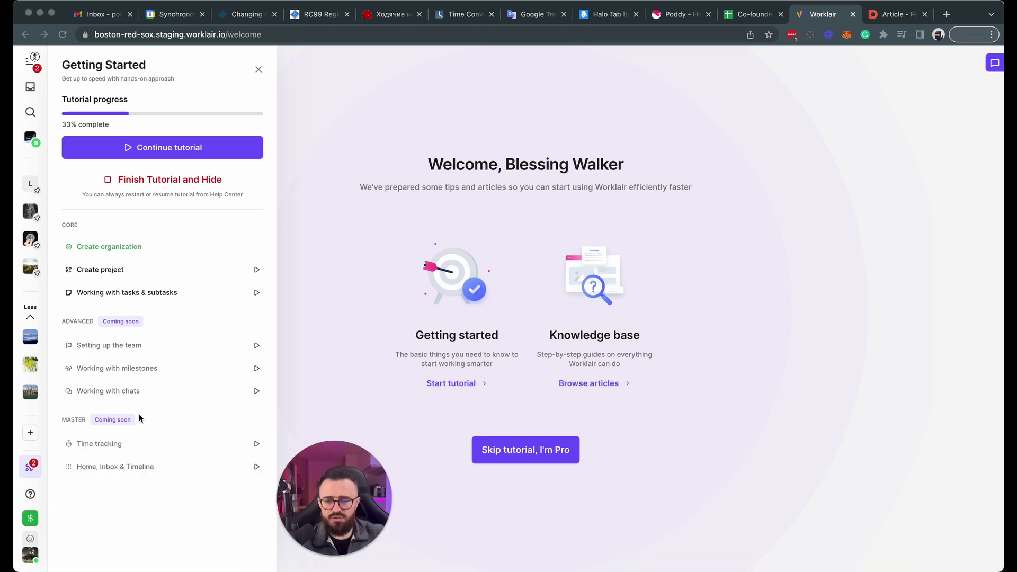
left_click(237, 238)
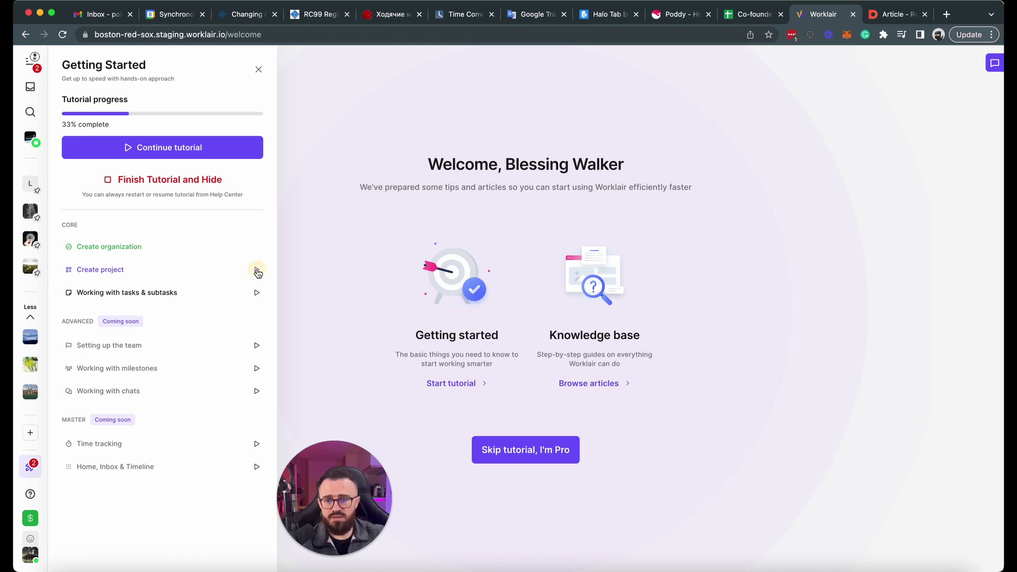
- Start the Create project tutorial lesson and press the sidebar + as instructed
left_click(256, 271)
left_click(666, 367)
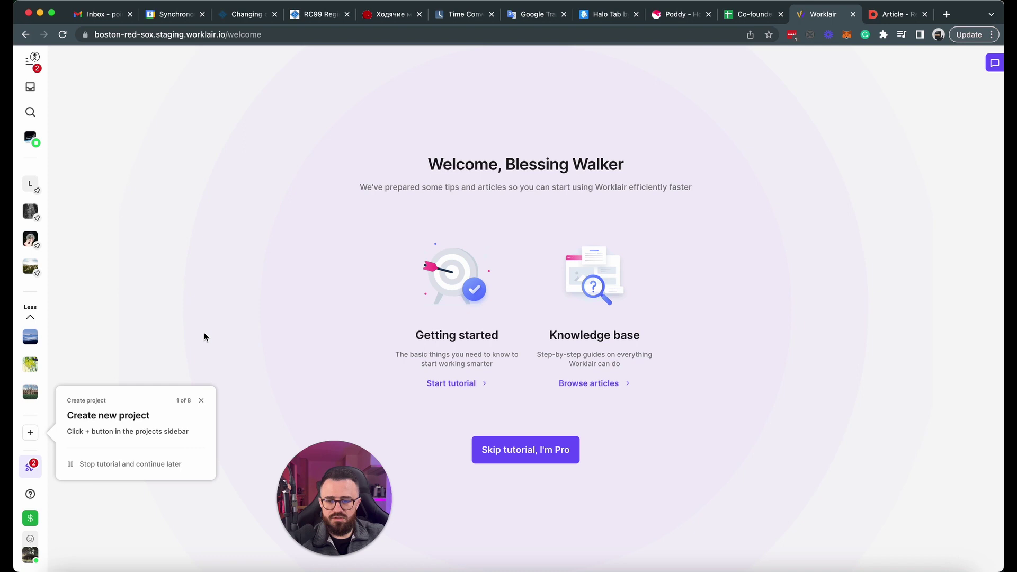
left_click(38, 436)
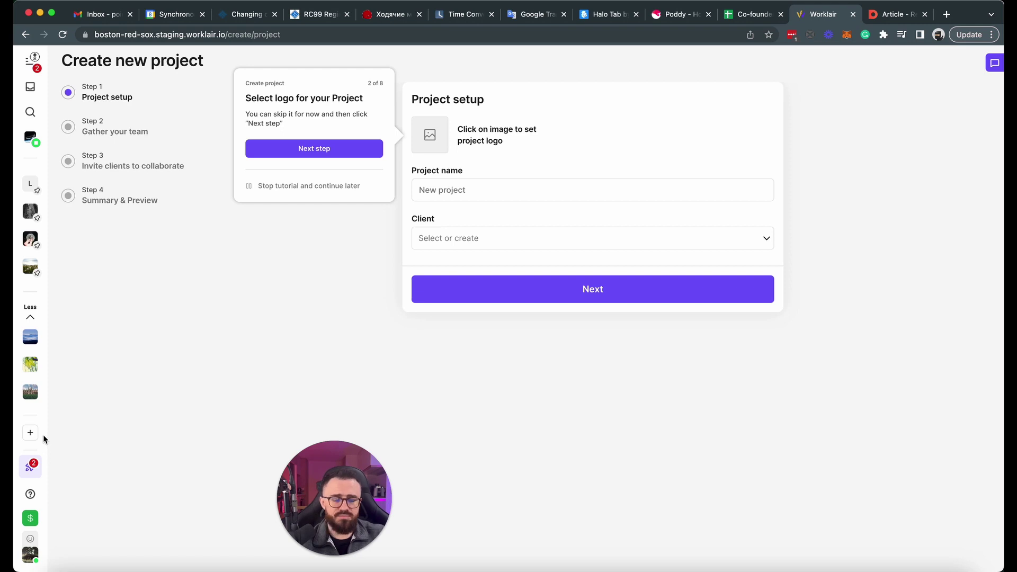
- Finish and hide the tutorial, then open the Mastercard project's task board
left_click(30, 488)
left_click(158, 178)
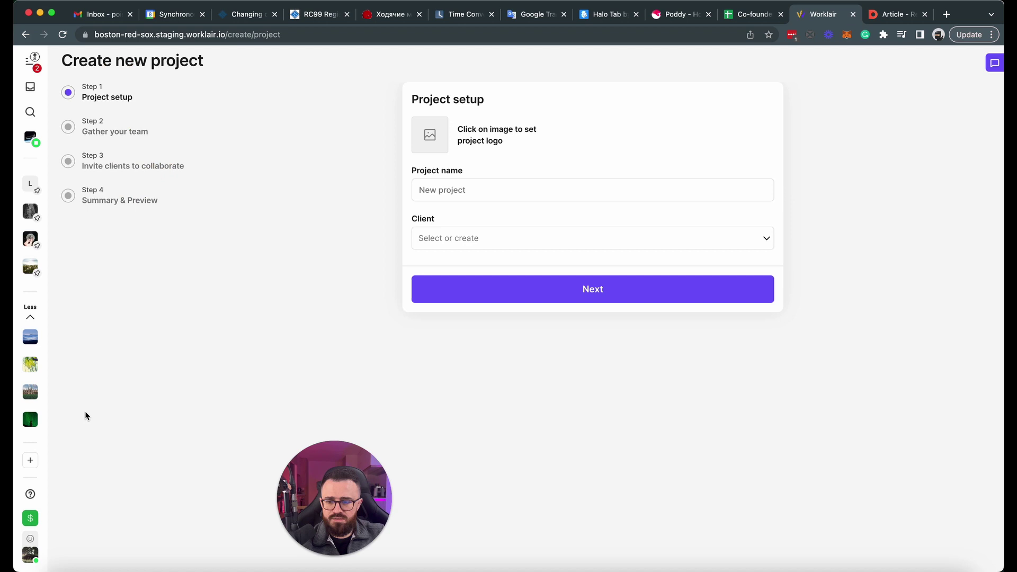
left_click(30, 212)
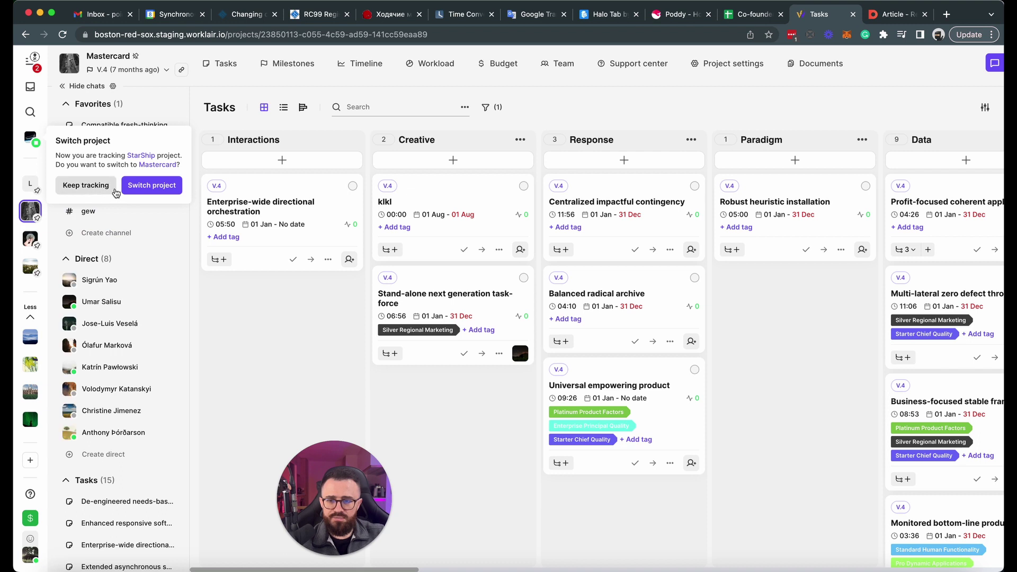
- Keep tracking StarShip time and send the Happy One Piece GIF in the Security channel
left_click(86, 185)
left_click(95, 167)
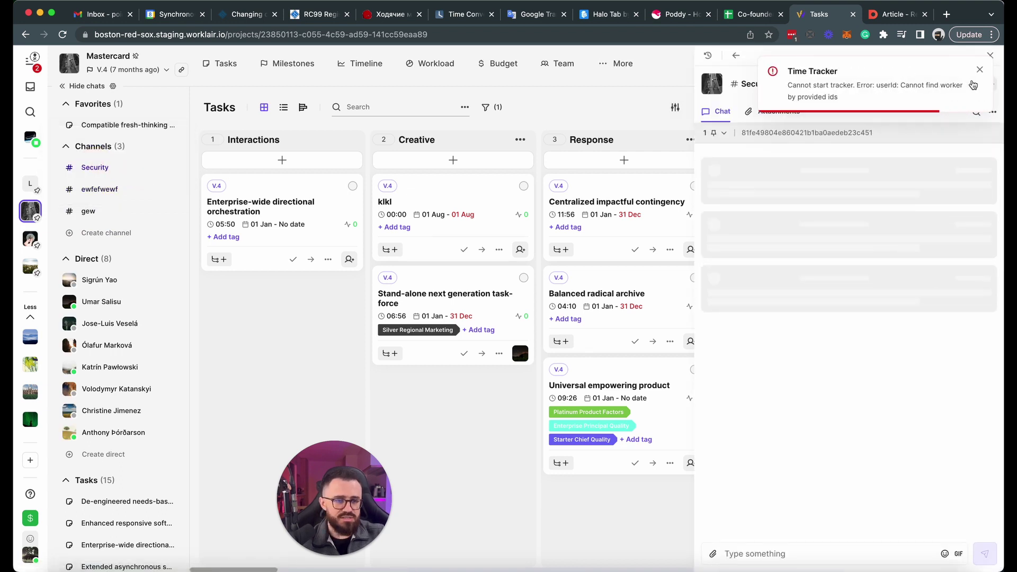
left_click(956, 553)
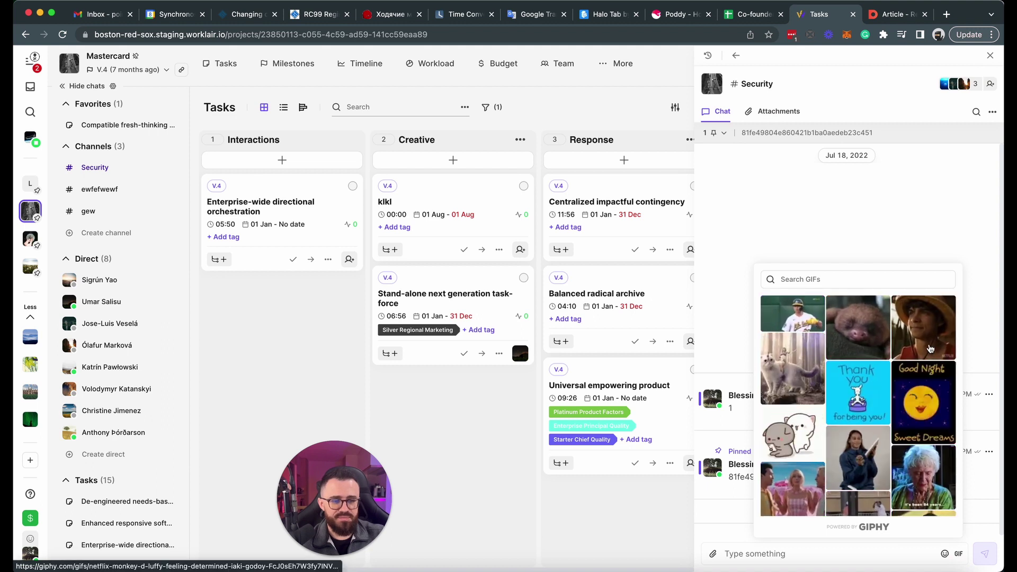
left_click(893, 460)
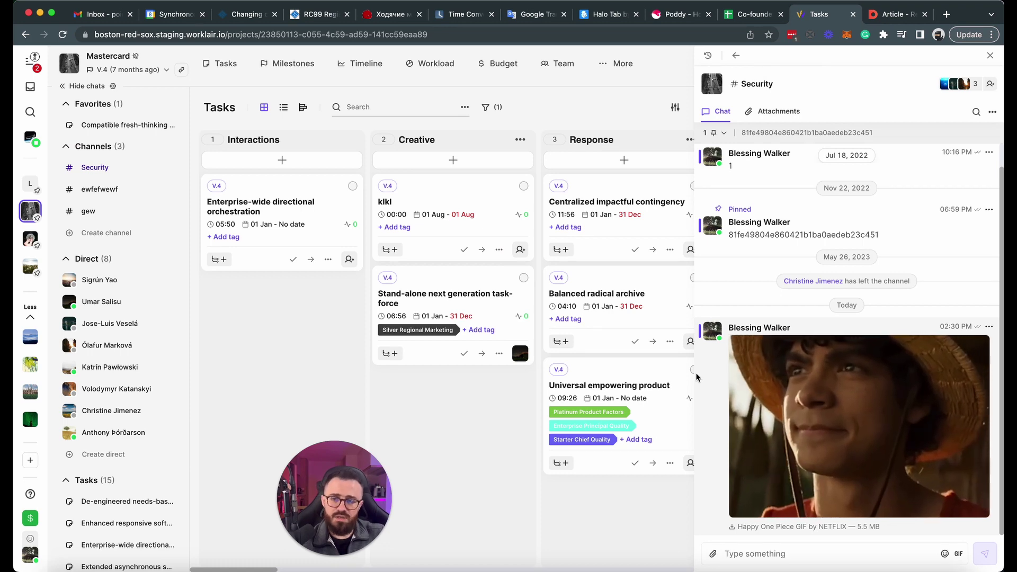
scroll(888, 317, "up", 1)
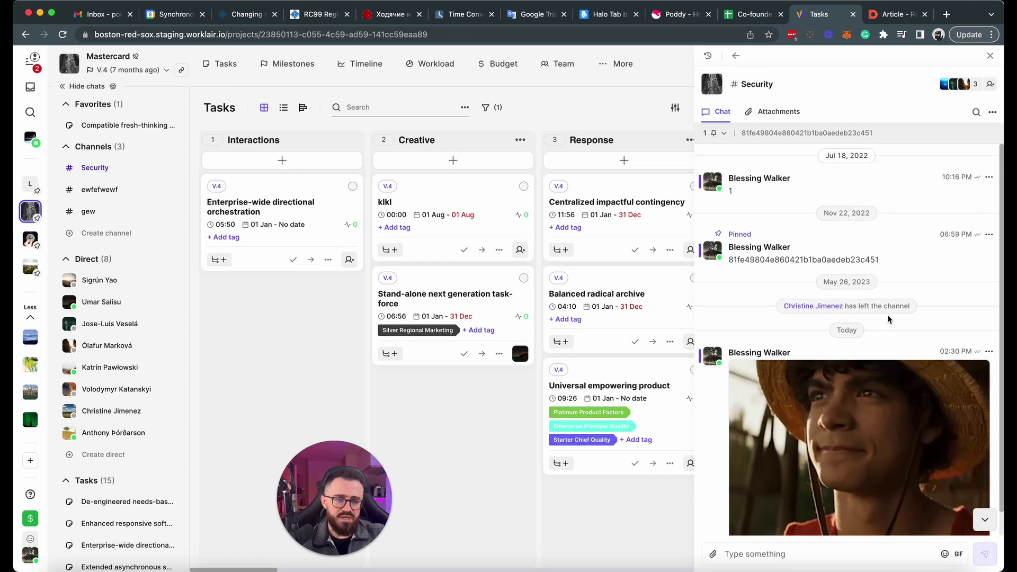
scroll(887, 318, "down", 1)
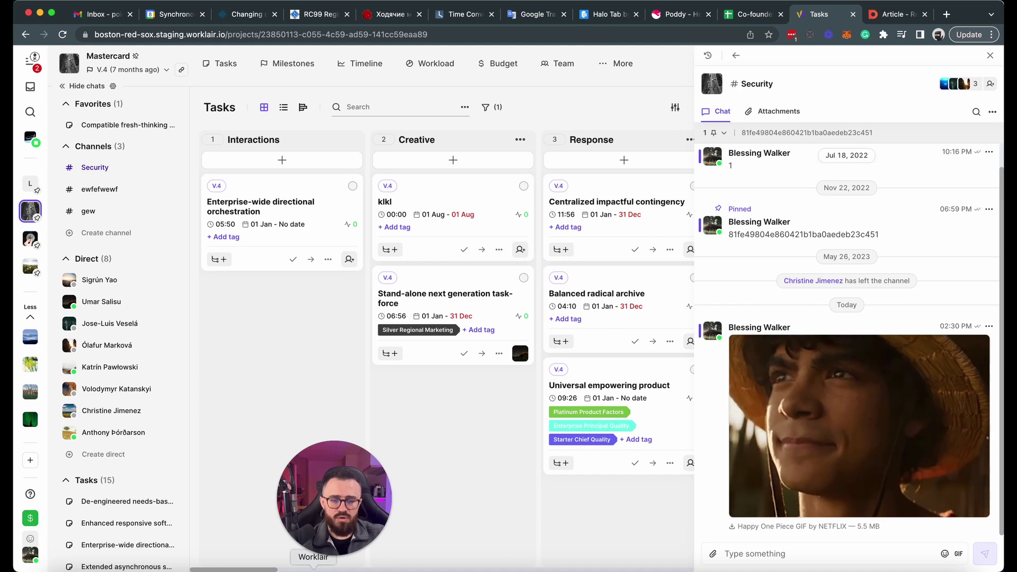
left_click(313, 569)
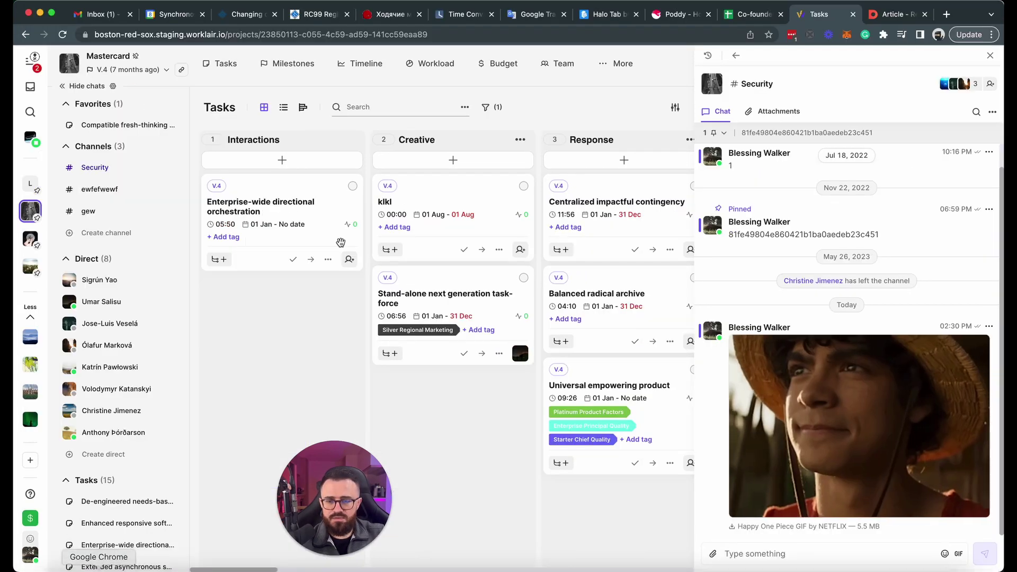
- Go to the Finance section's Banking tab from the workspace menu
left_click(106, 567)
left_click(30, 58)
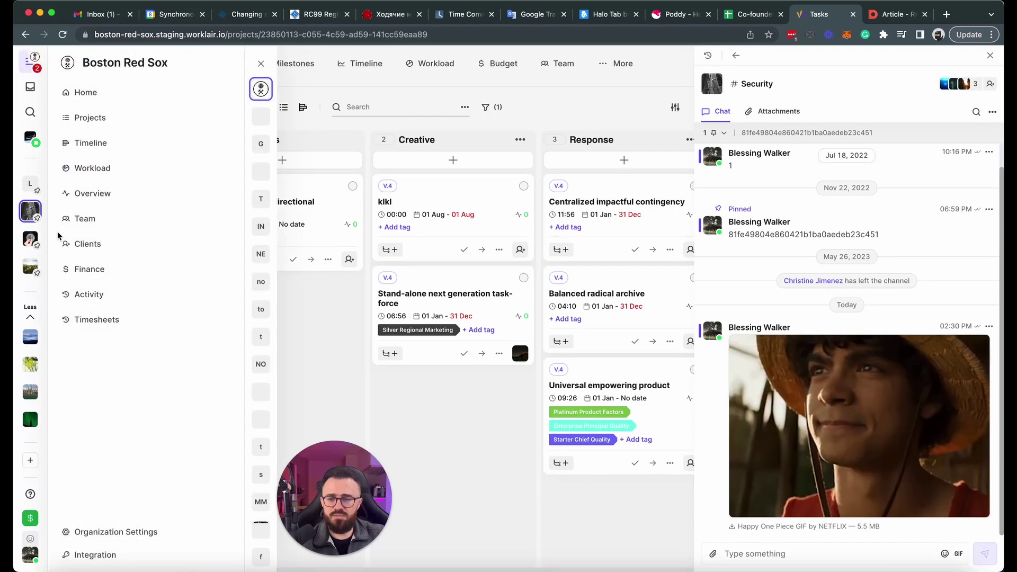
left_click(86, 270)
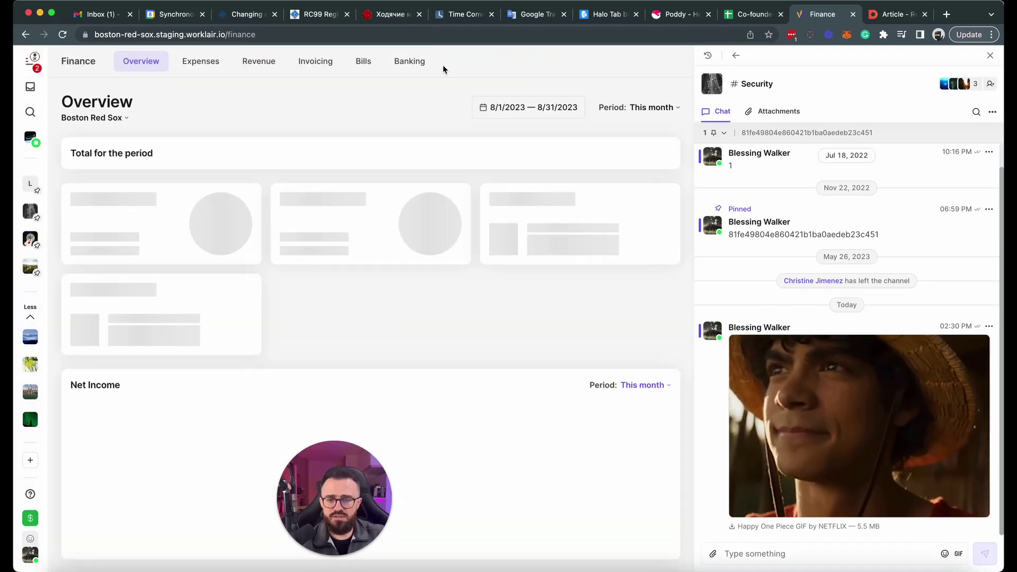
left_click(409, 61)
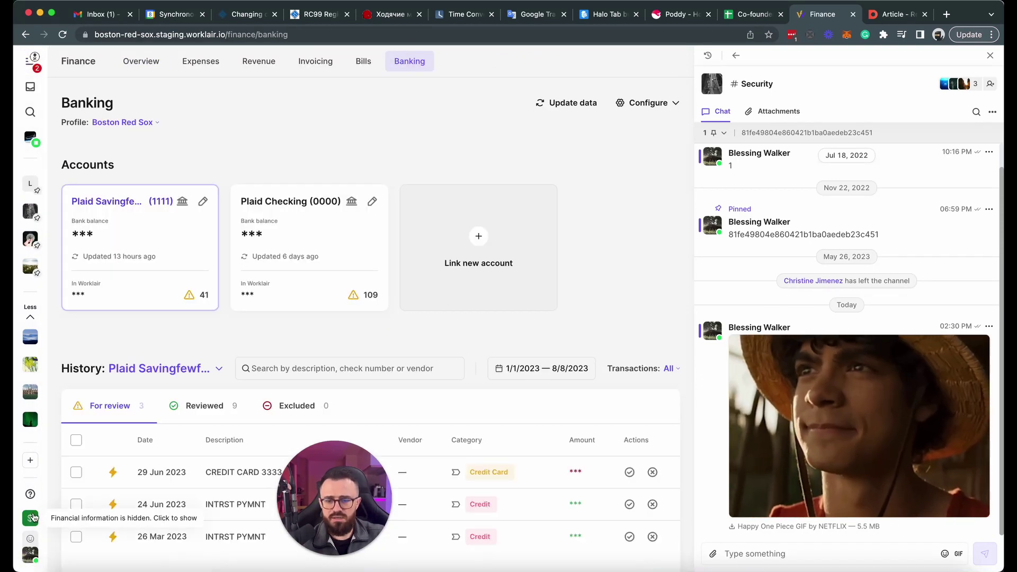
- Close the chat panel and reveal balances: $210.00 savings, $110.00 checking
left_click(354, 479)
left_click_drag(354, 479, 932, 384)
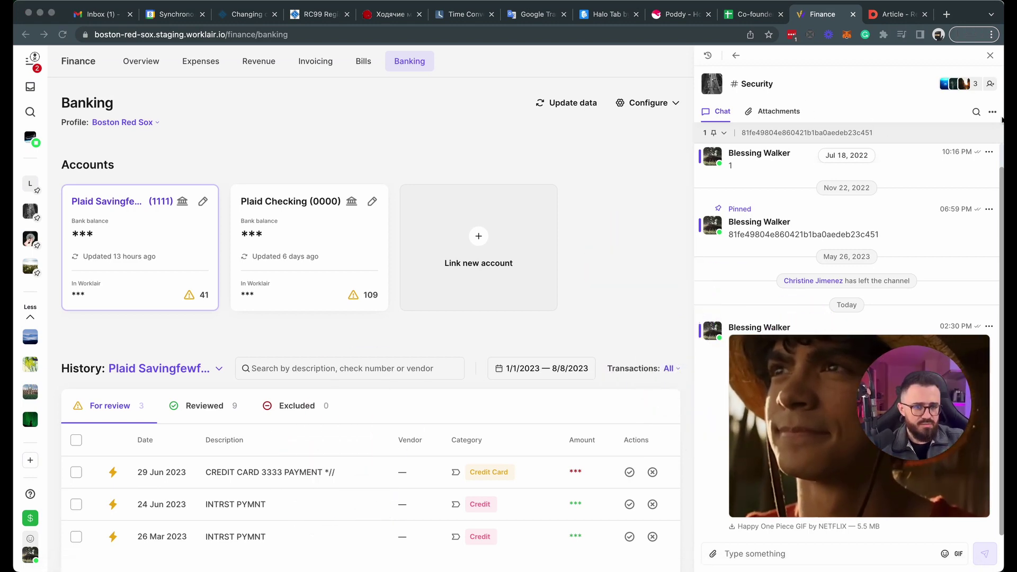
left_click(990, 58)
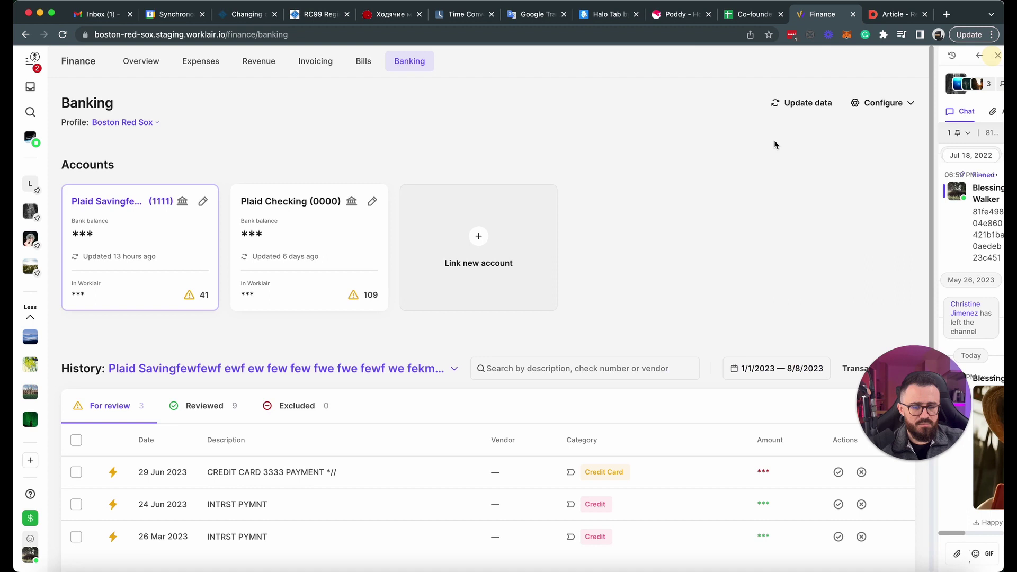
left_click_drag(918, 399, 920, 243)
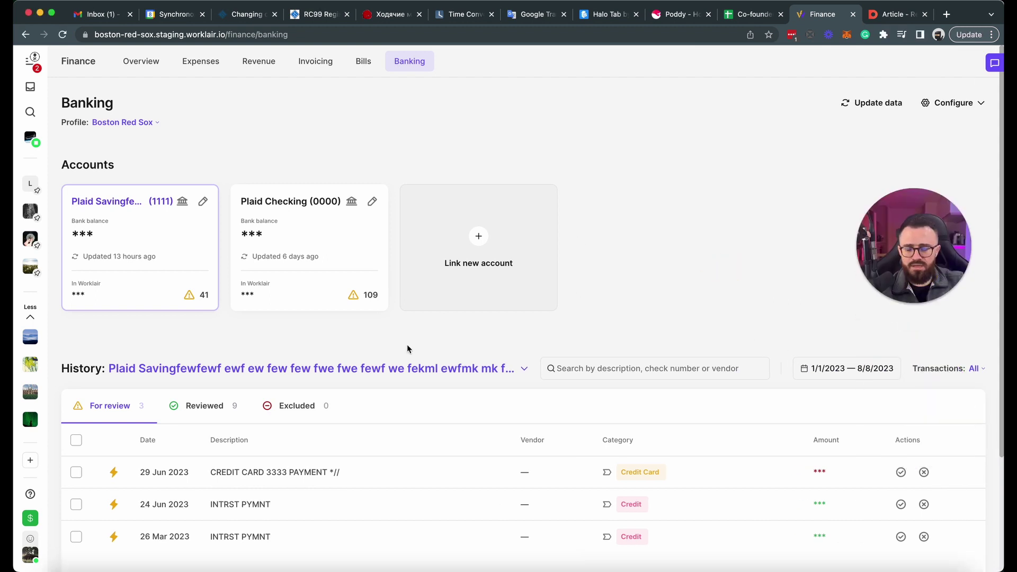
left_click(30, 517)
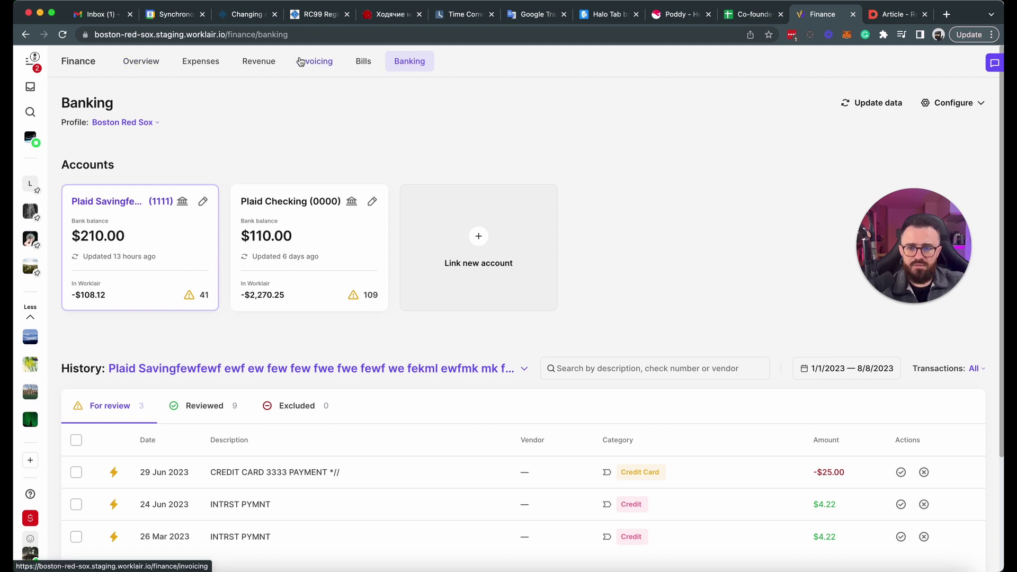
- Show Finance Revenue for Last month and scroll through the report
left_click(246, 69)
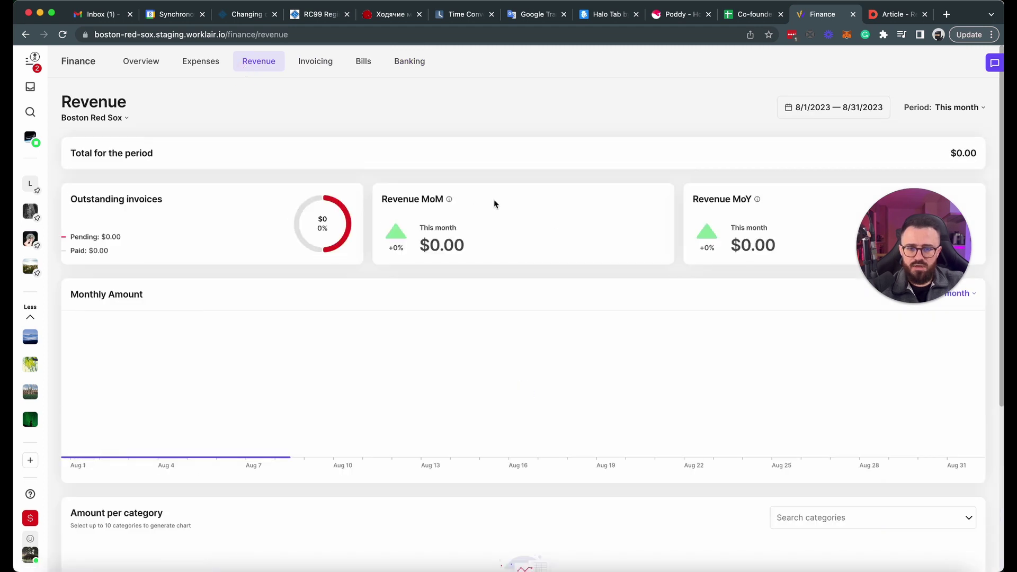
left_click(960, 108)
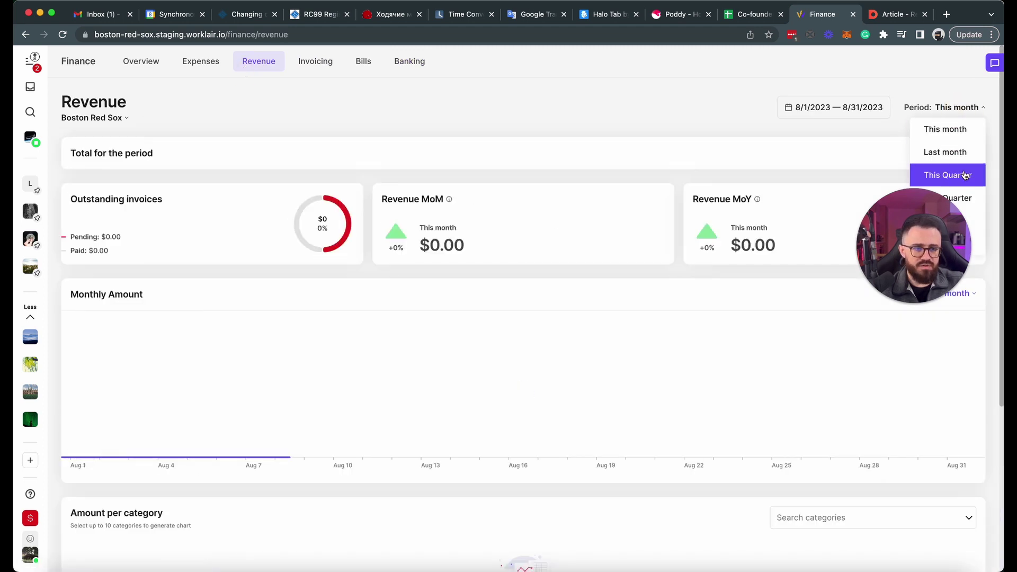
left_click(959, 150)
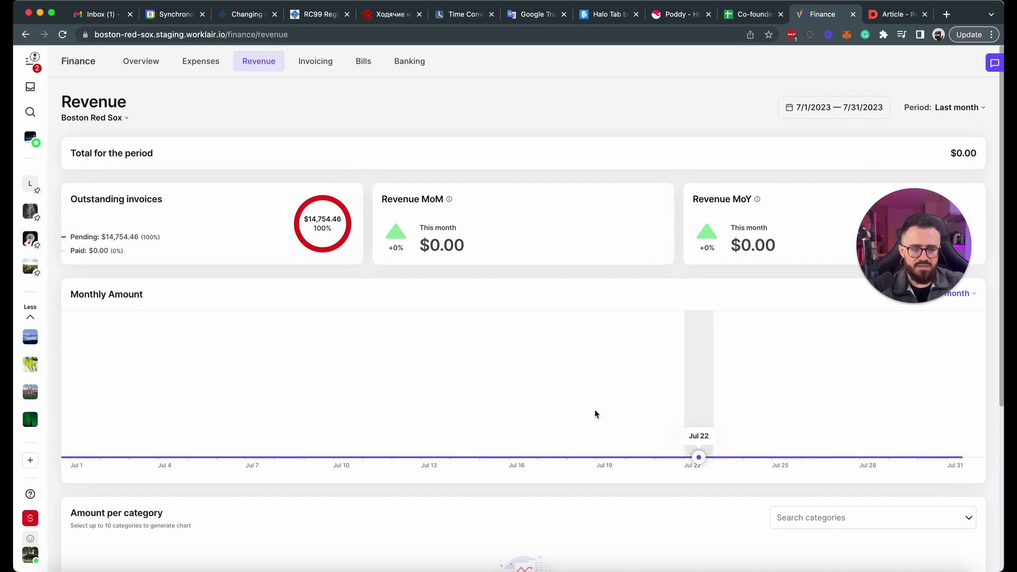
scroll(570, 408, "down", 5)
scroll(259, 228, "up", 3)
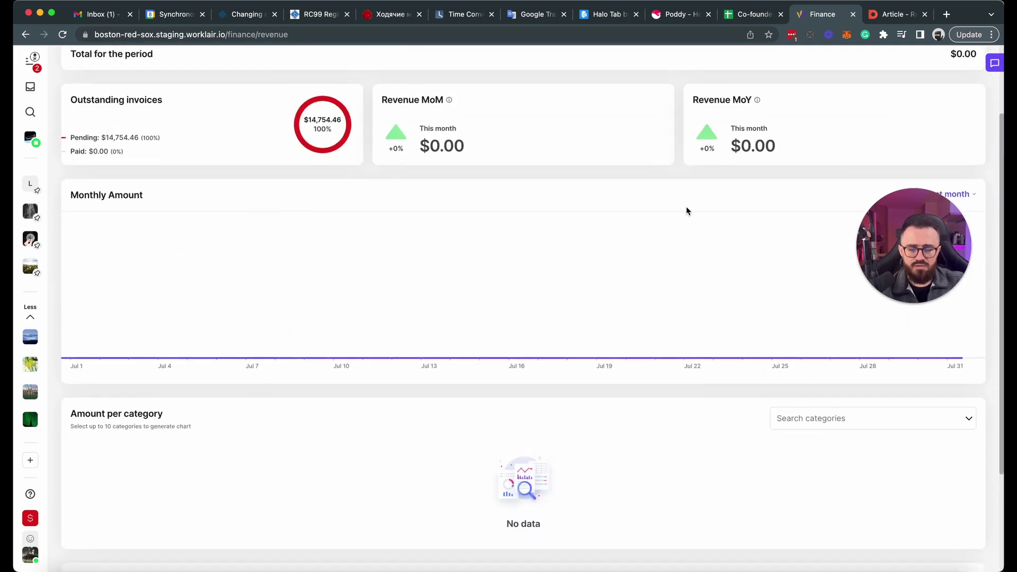
scroll(582, 328, "down", 3)
scroll(553, 307, "up", 5)
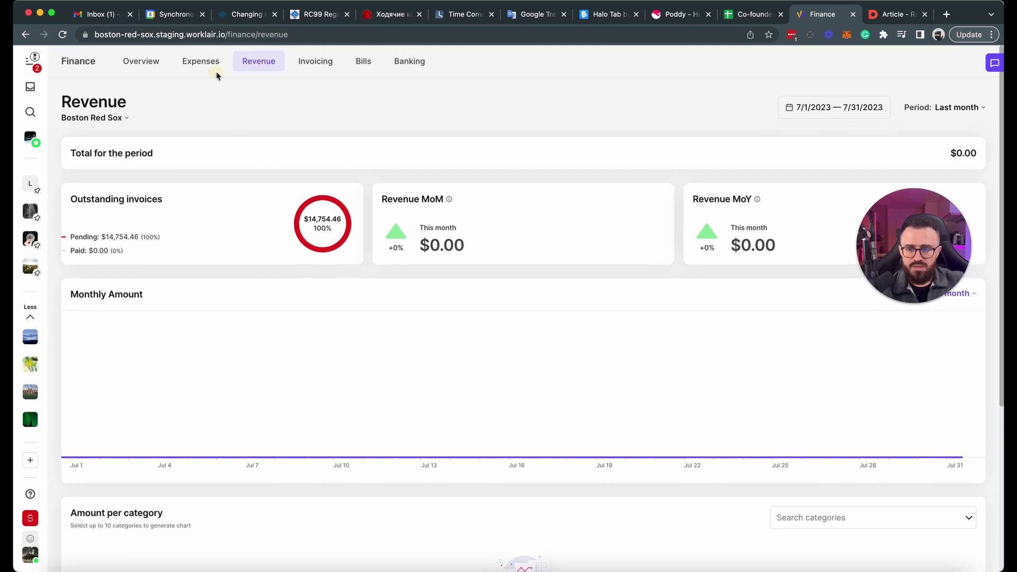
- Open Finance Expenses for 8/1/2023–8/31/2023, scrolling to Manual expenses and back
left_click(209, 63)
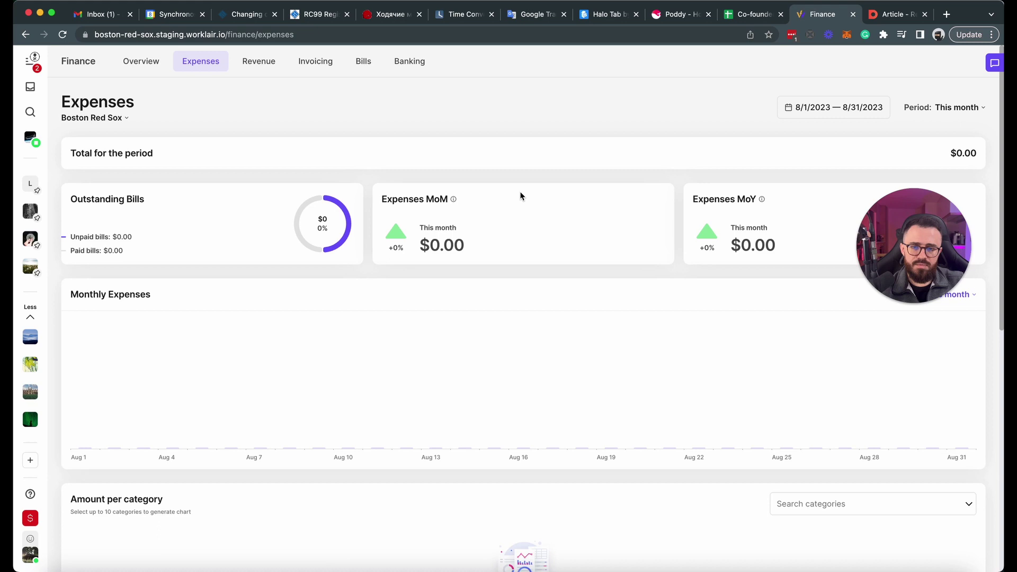
scroll(425, 290, "down", 8)
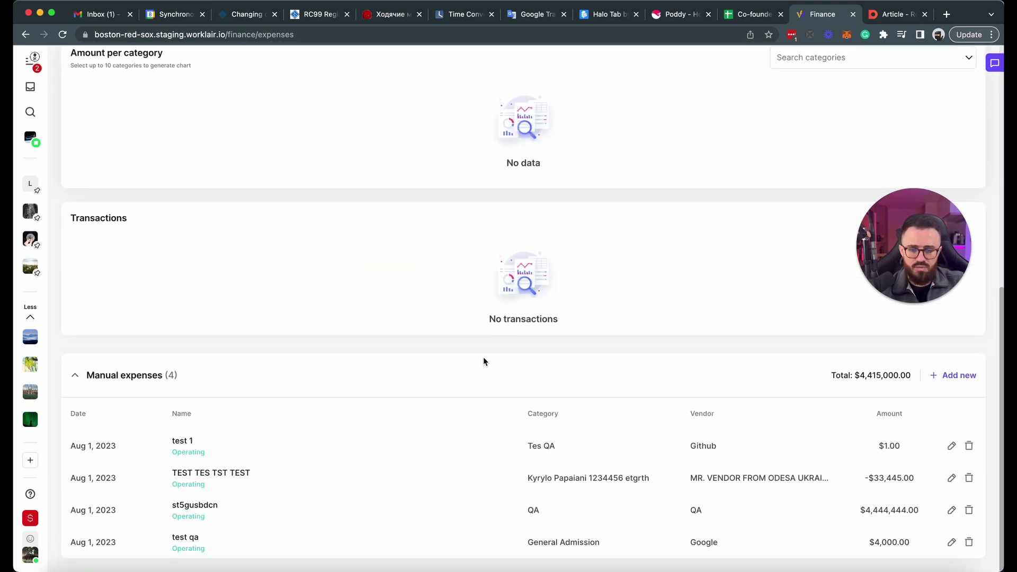
scroll(483, 361, "up", 9)
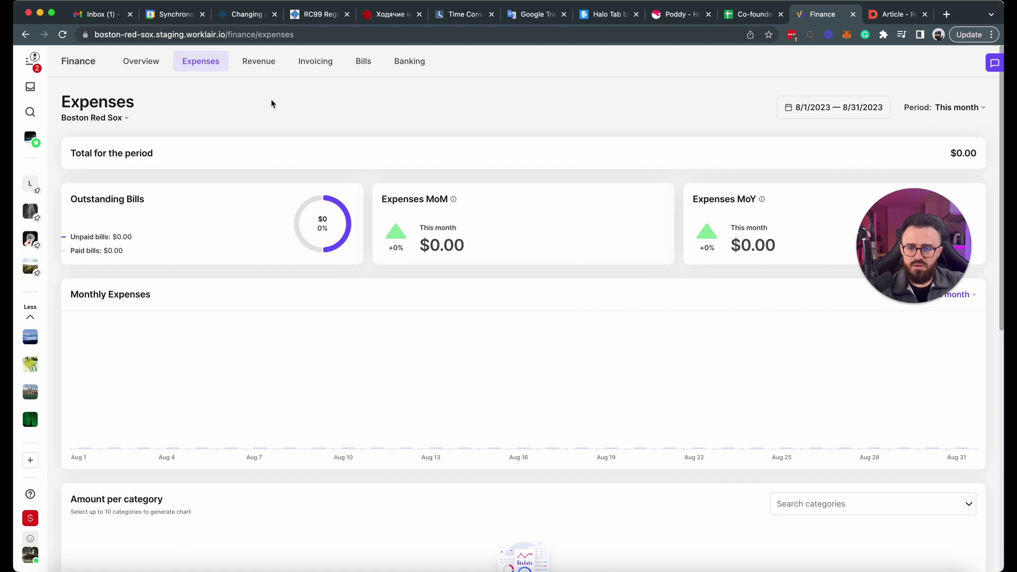
- Set the Finance Overview period to This year, showing the $2,187.12 total and Net Income chart
left_click(151, 63)
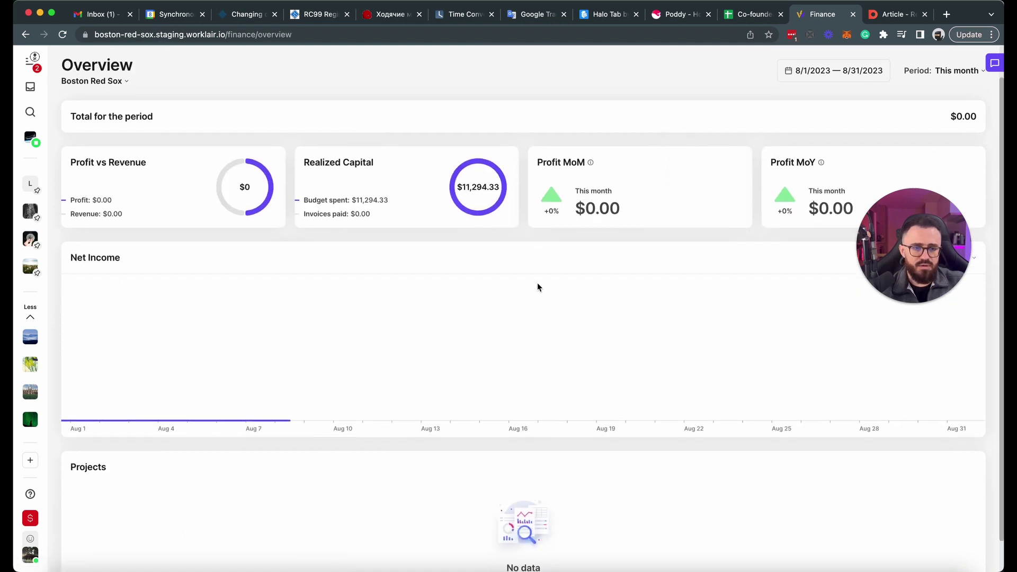
scroll(765, 305, "up", 2)
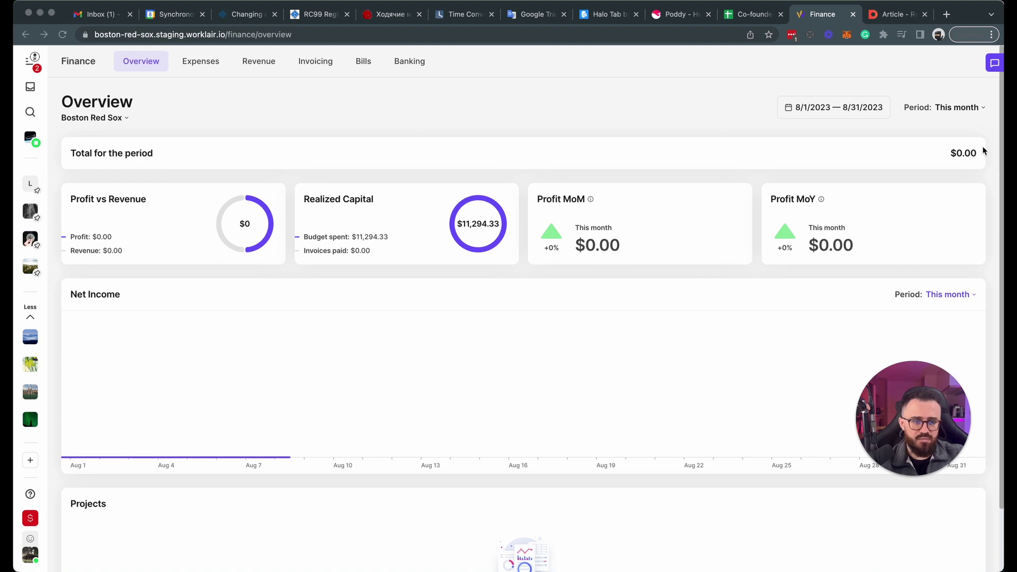
left_click(978, 107)
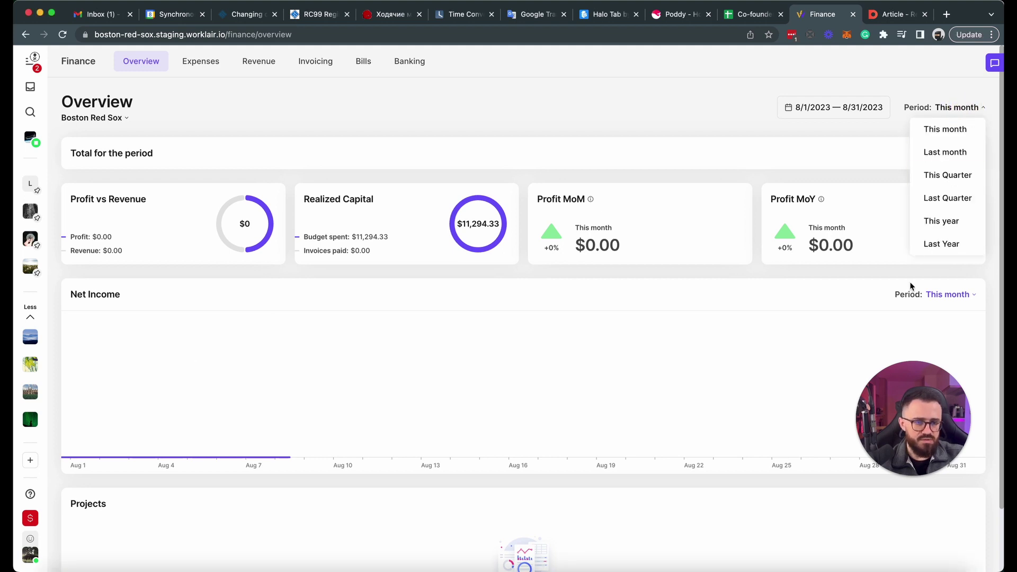
left_click(934, 222)
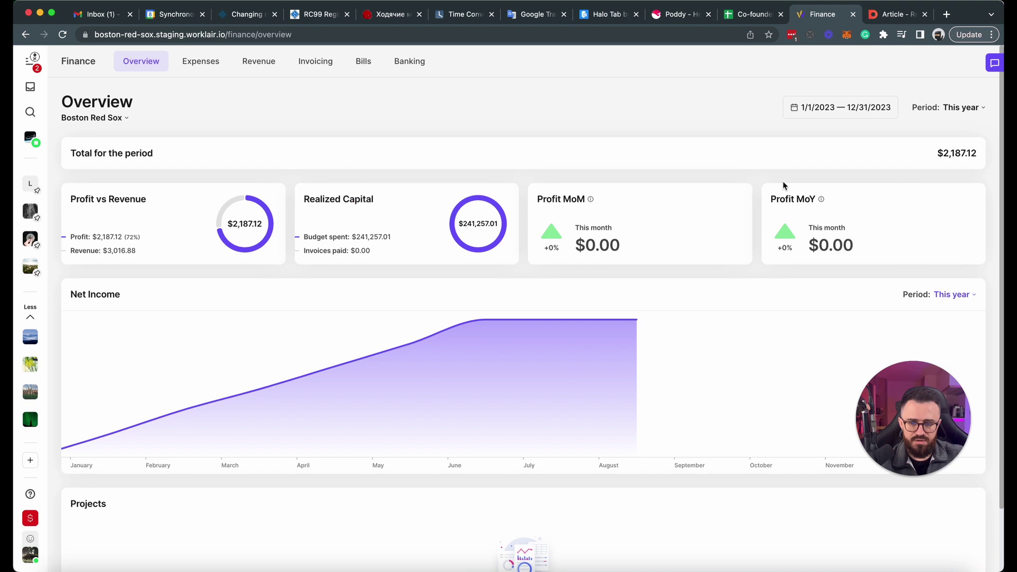
mouse_move(435, 369)
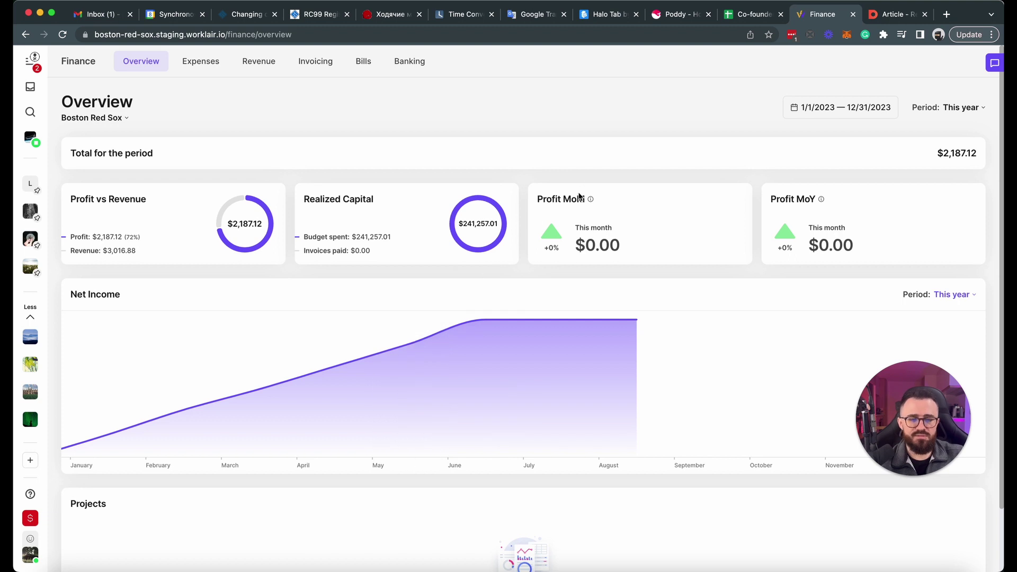
mouse_move(628, 383)
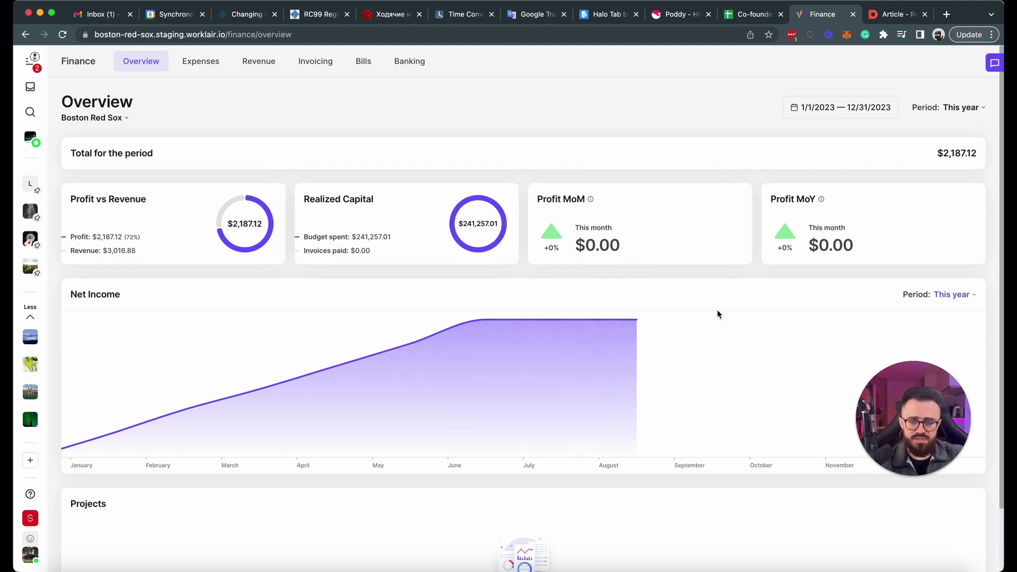
scroll(617, 257, "down", 2)
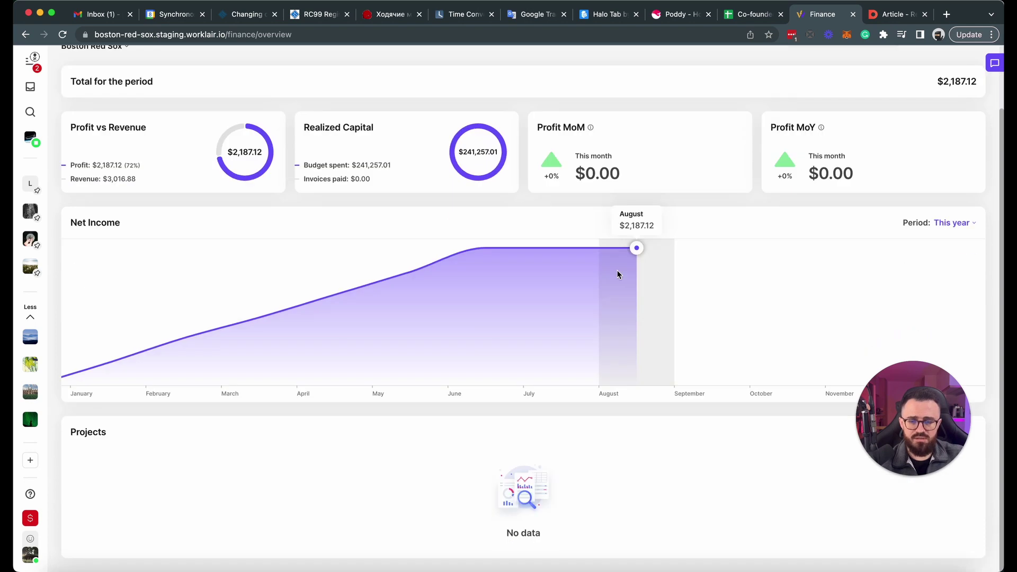
scroll(617, 270, "up", 2)
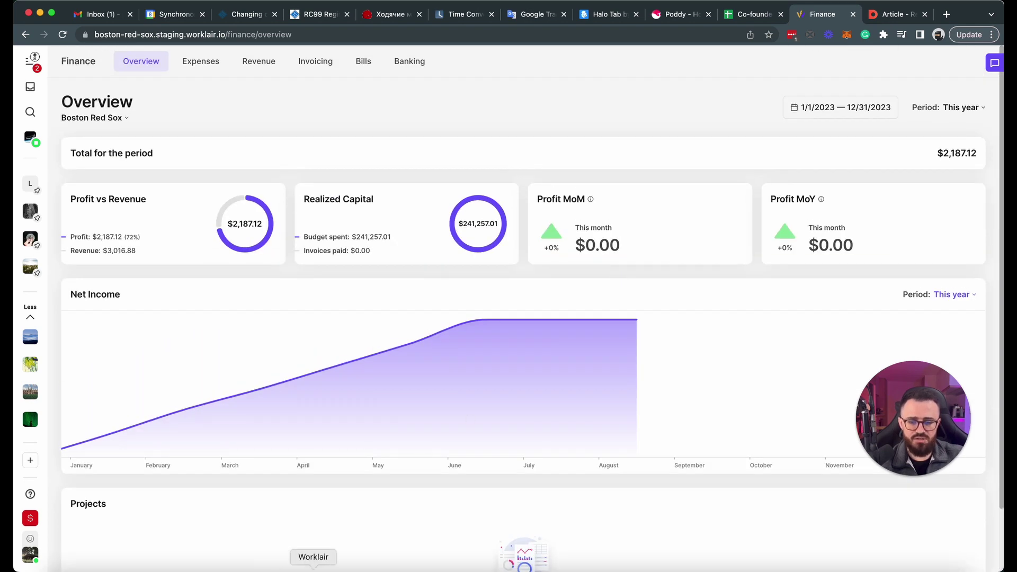
- Open Mastercard's Support center settings, keep current time tracking, then switch to the desktop app
left_click(313, 568)
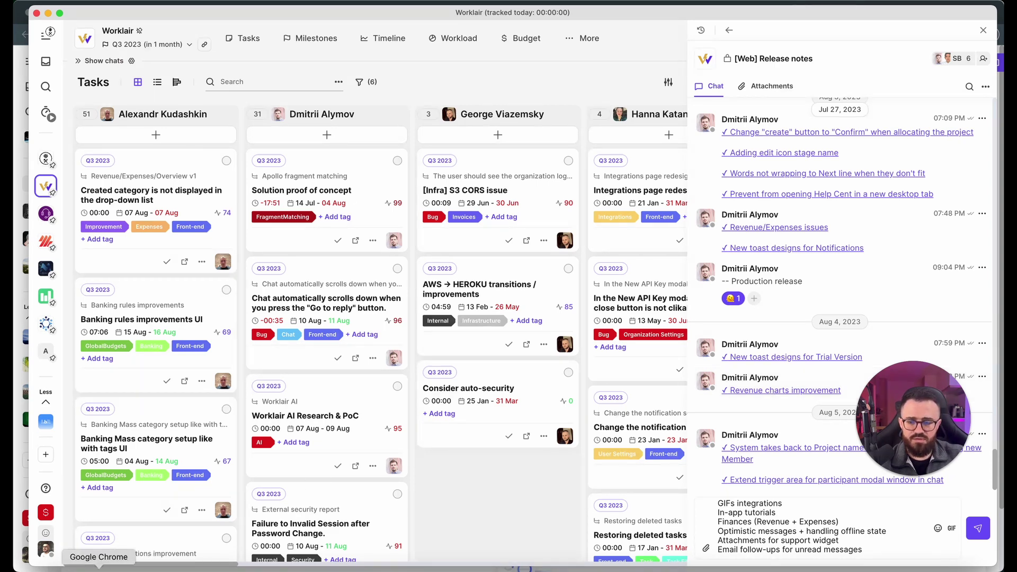
left_click(99, 569)
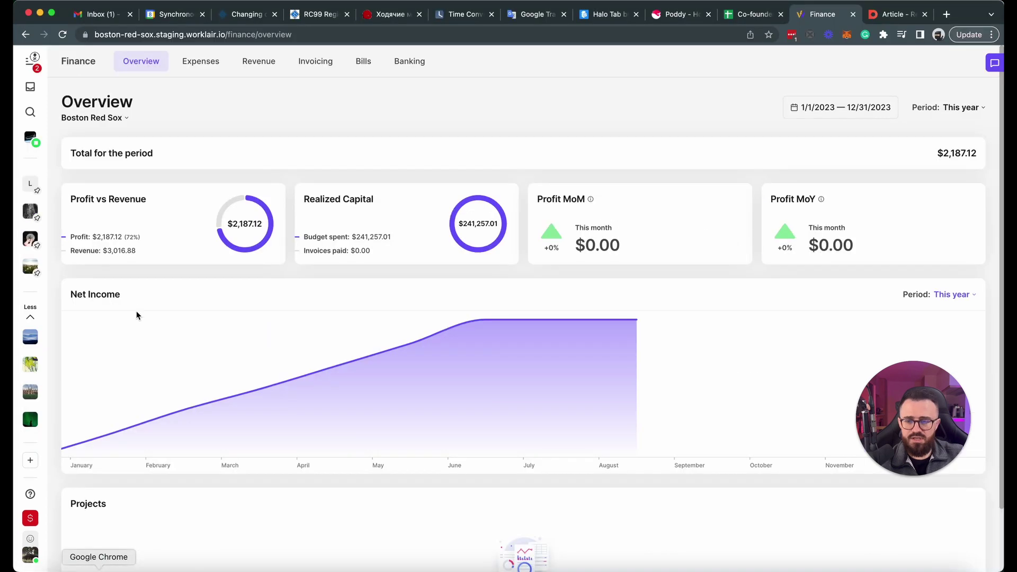
left_click(31, 210)
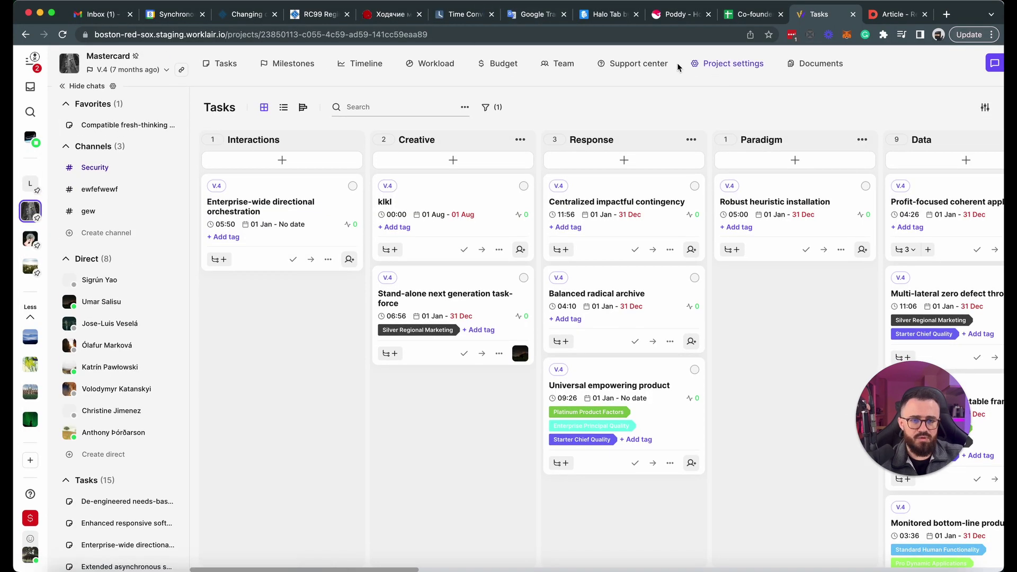
left_click(660, 70)
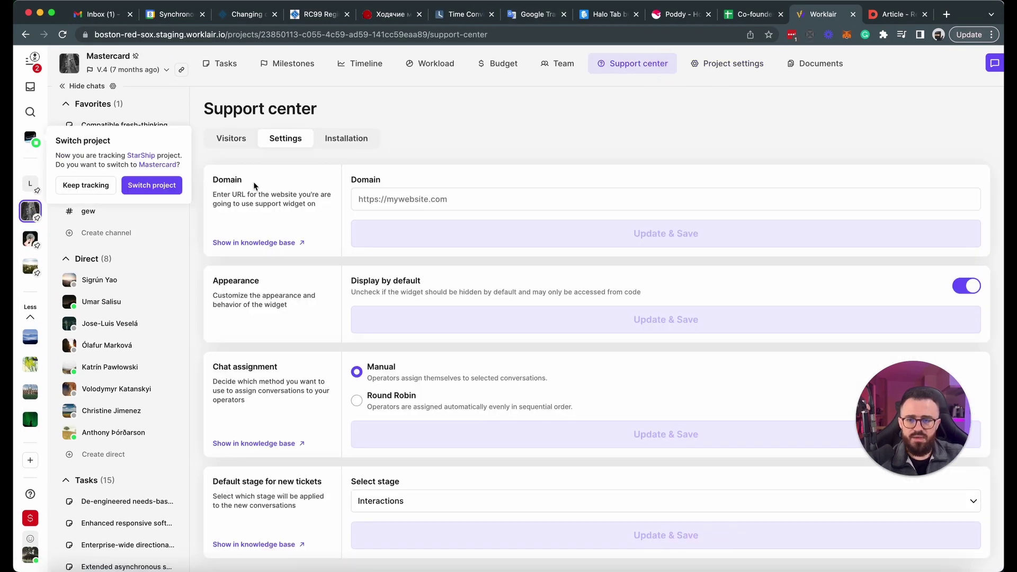
left_click(85, 185)
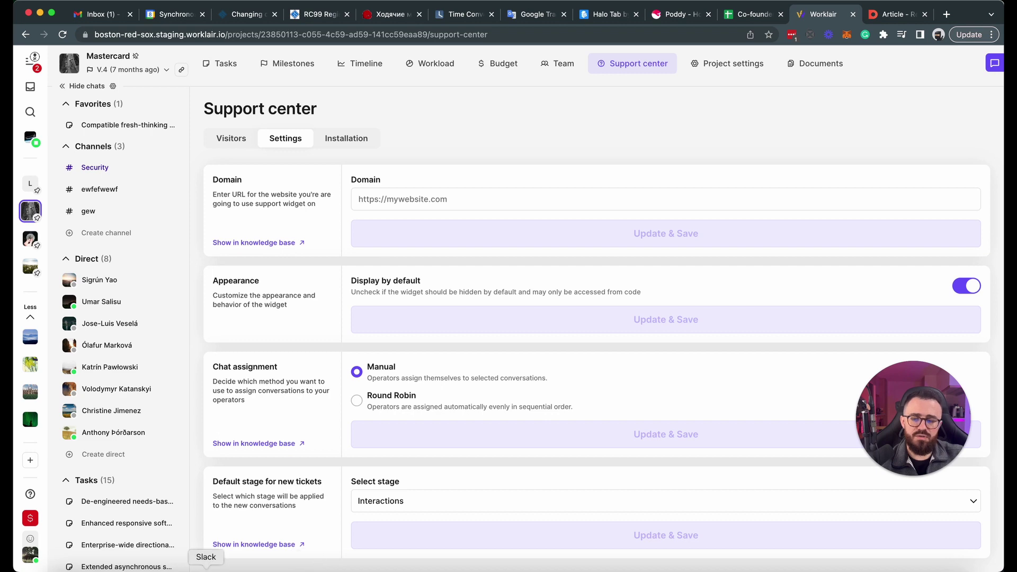
left_click(307, 570)
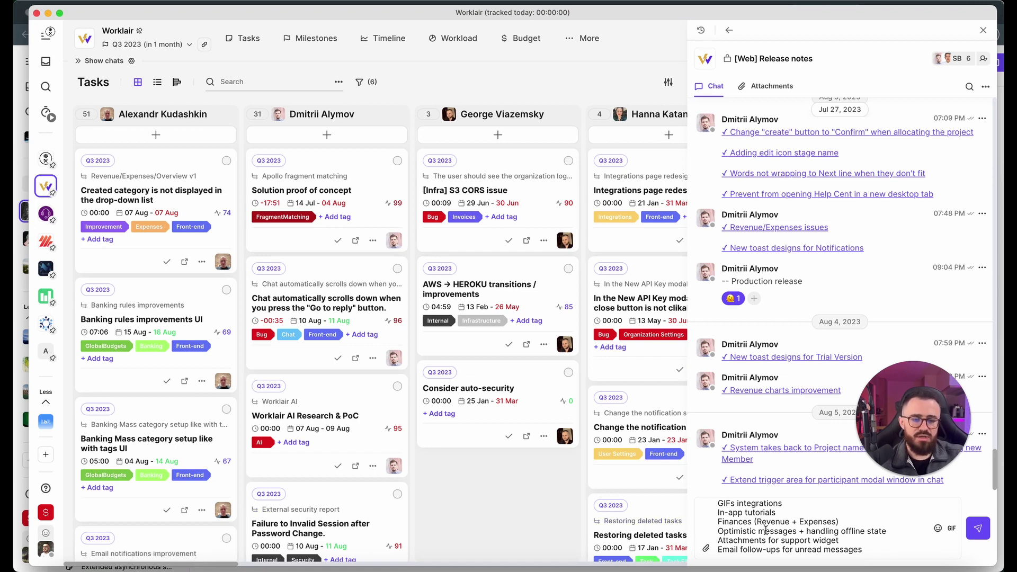
- Return to the browser's Mastercard Support center settings and close the Security chat panel
left_click(99, 570)
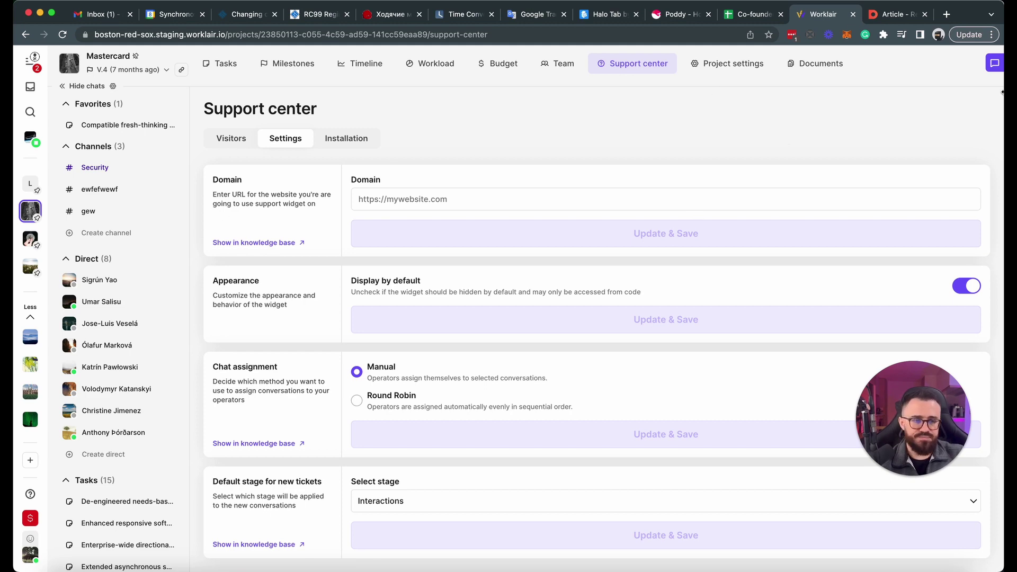
left_click(995, 64)
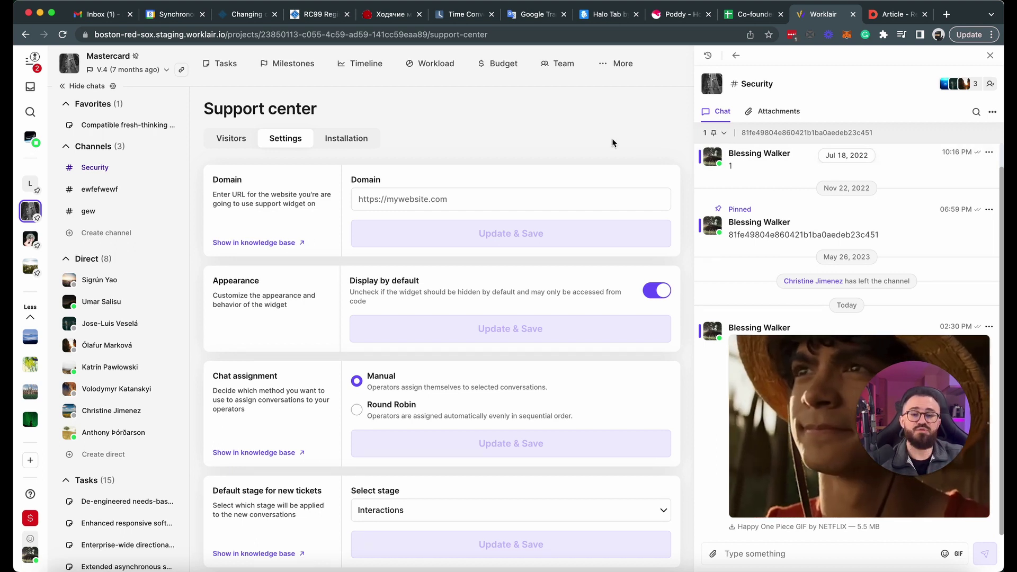
left_click(990, 57)
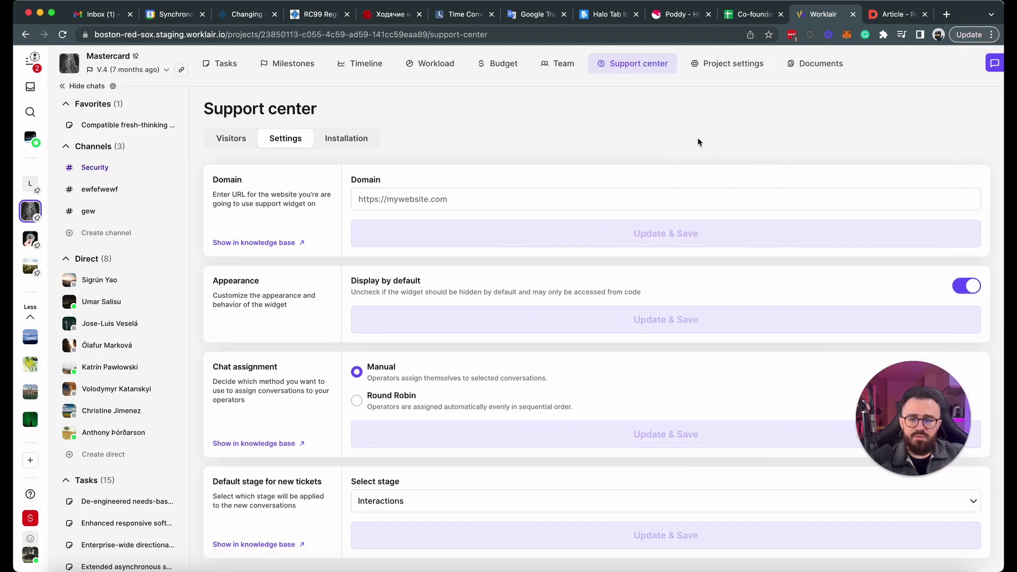